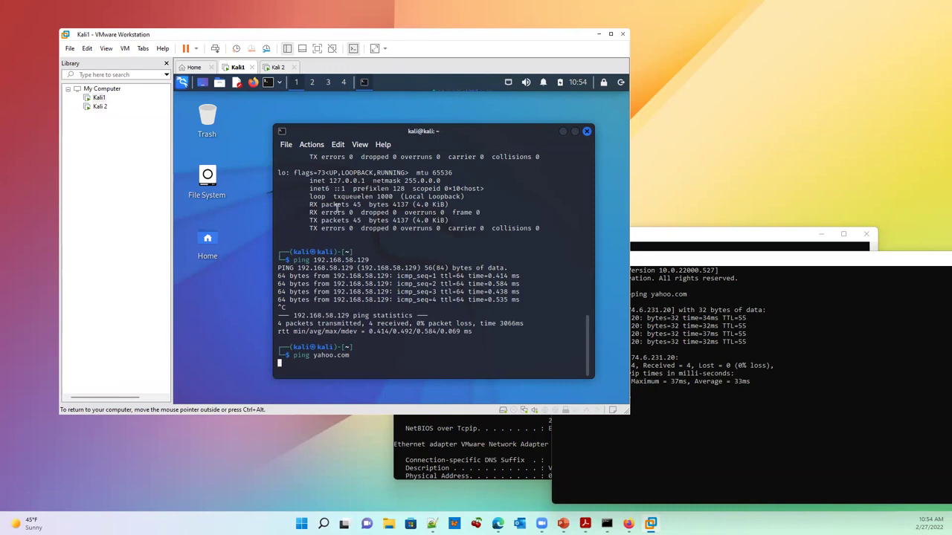
Bring the two Command Prompt windows forward and close both of them.
left_click(780, 264)
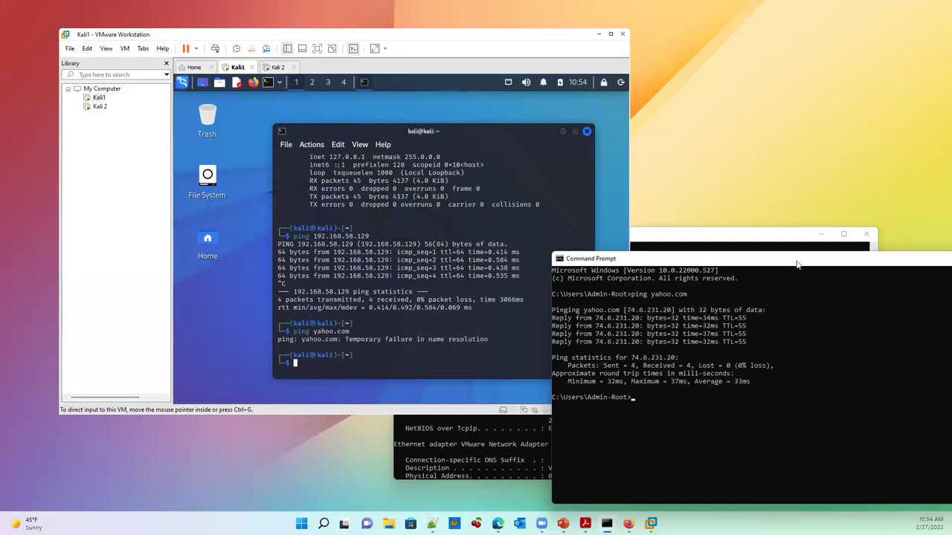
left_click_drag(799, 262, 576, 246)
left_click_drag(655, 238, 597, 206)
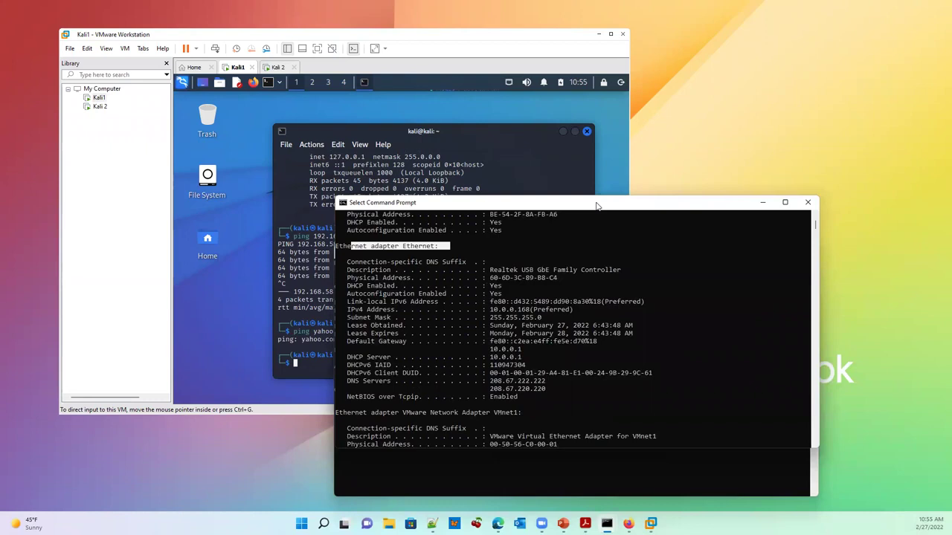
left_click(807, 203)
left_click(807, 252)
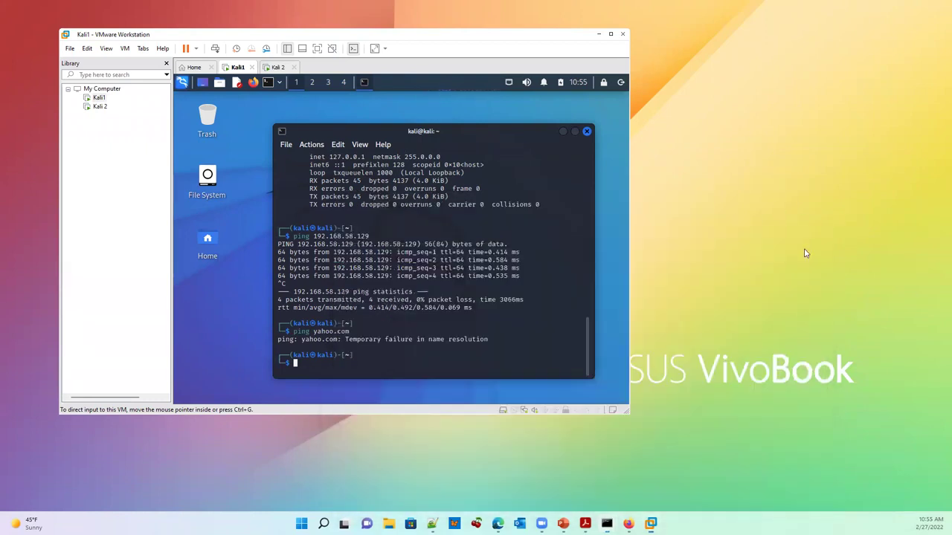
left_click(69, 49)
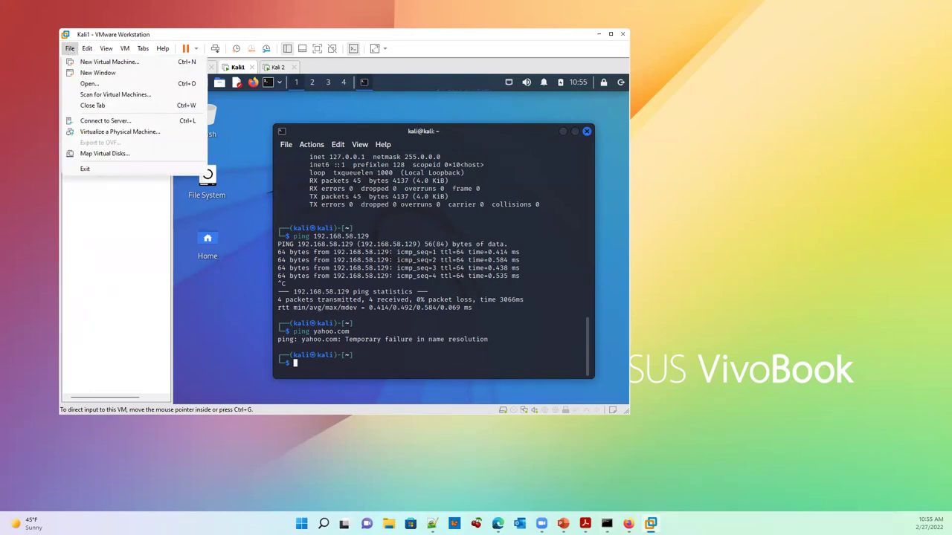
key("Escape")
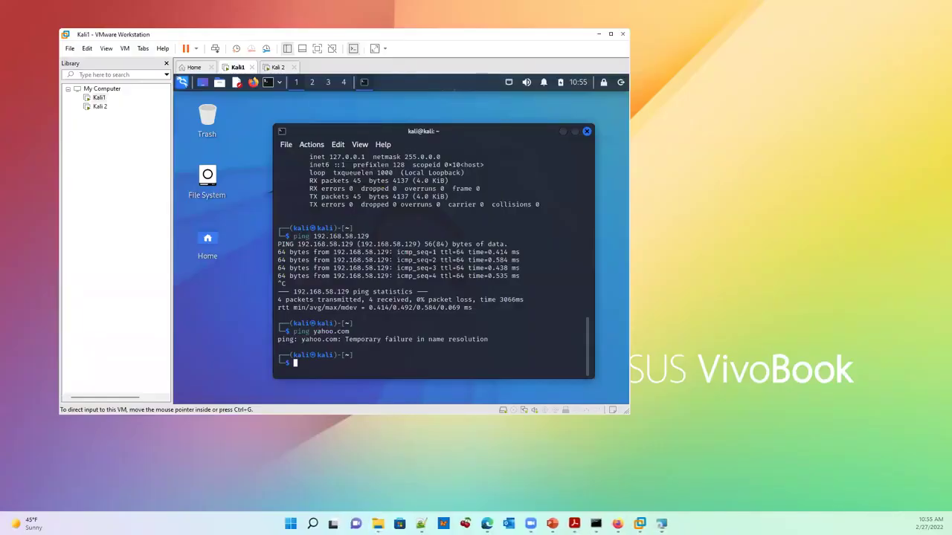
Install Oracle VM VirtualBox 6.1.32 with the default features and location C:\Program Files\Oracle\VirtualBox\.
left_click(451, 295)
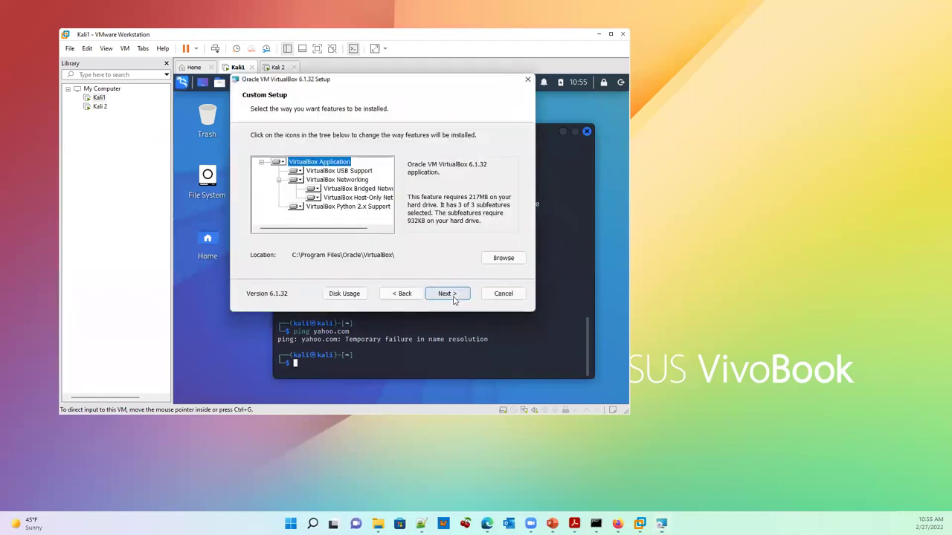
left_click(451, 294)
left_click(451, 294)
left_click(451, 294)
left_click(449, 294)
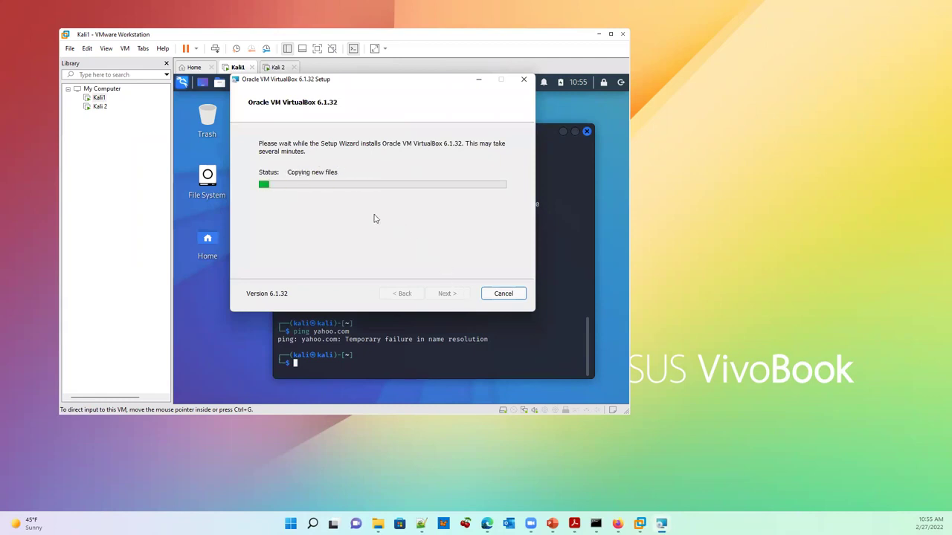
right_click(95, 98)
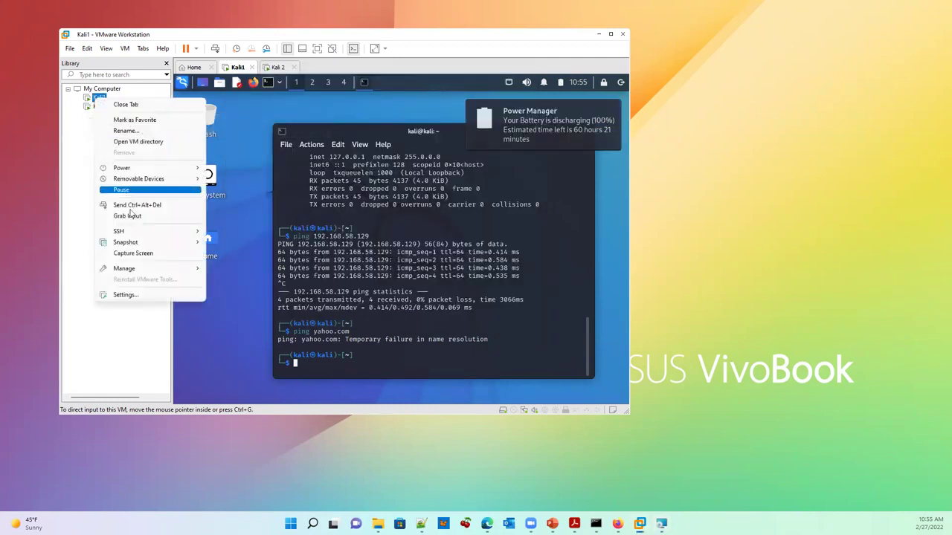
mouse_move(142, 246)
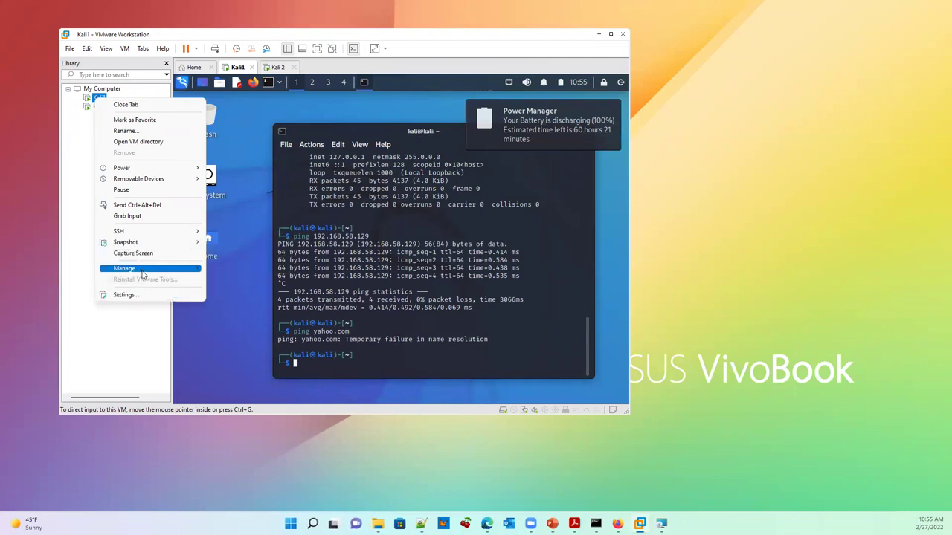
mouse_move(144, 276)
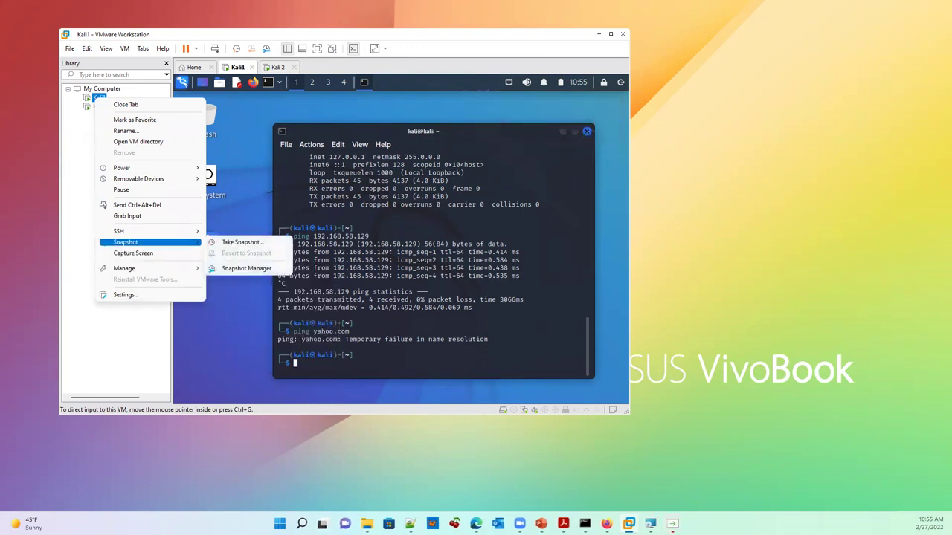
key("Escape")
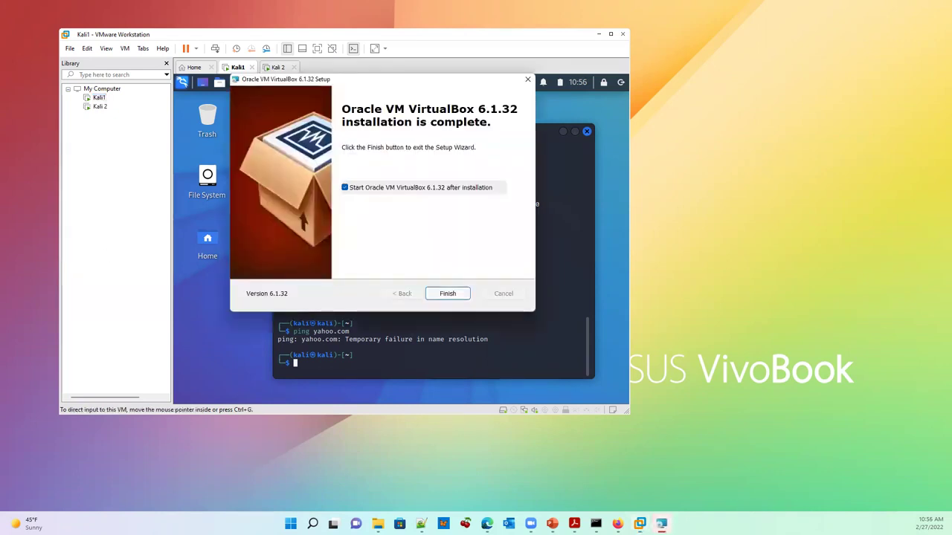
Finish the VirtualBox setup with the option to start VirtualBox after installation enabled.
left_click(447, 294)
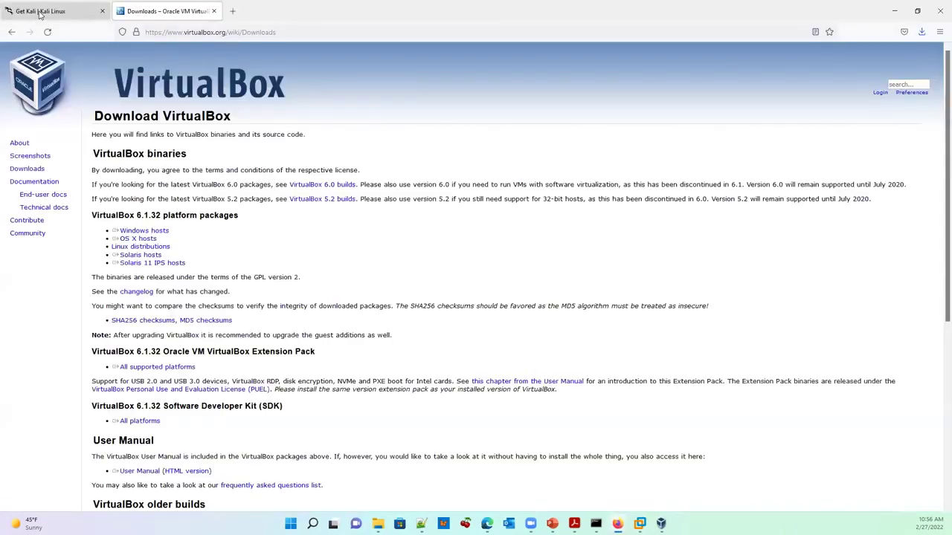
Download the 64-bit VirtualBox image from the Get Kali page and check its download progress.
left_click(41, 11)
left_click(509, 430)
left_click(514, 317)
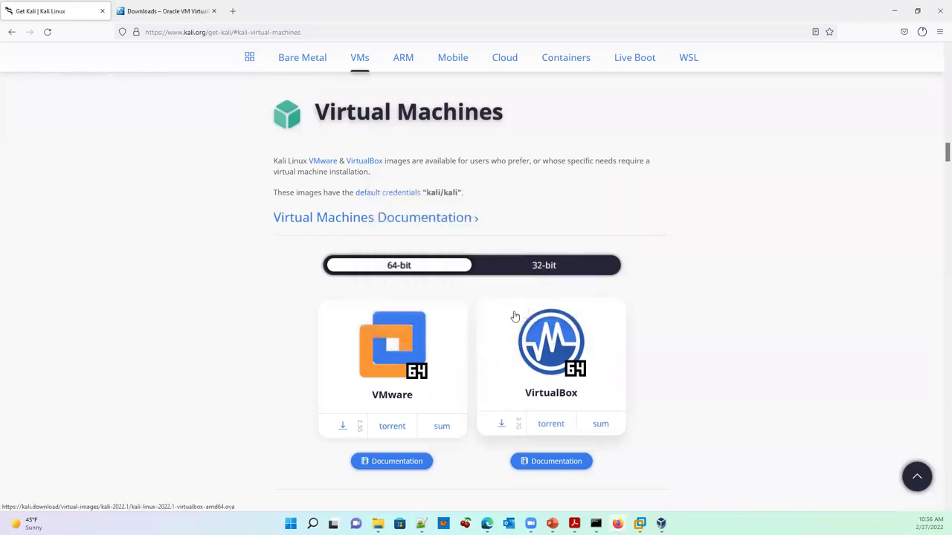
left_click(923, 33)
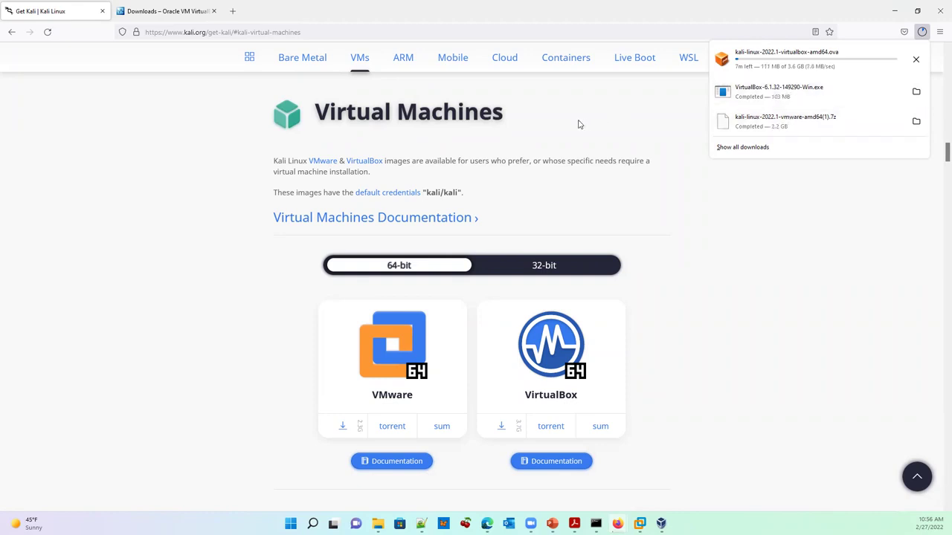
Minimize the browser and VMware Workstation, and switch to a maximized Oracle VM VirtualBox Manager.
left_click(892, 13)
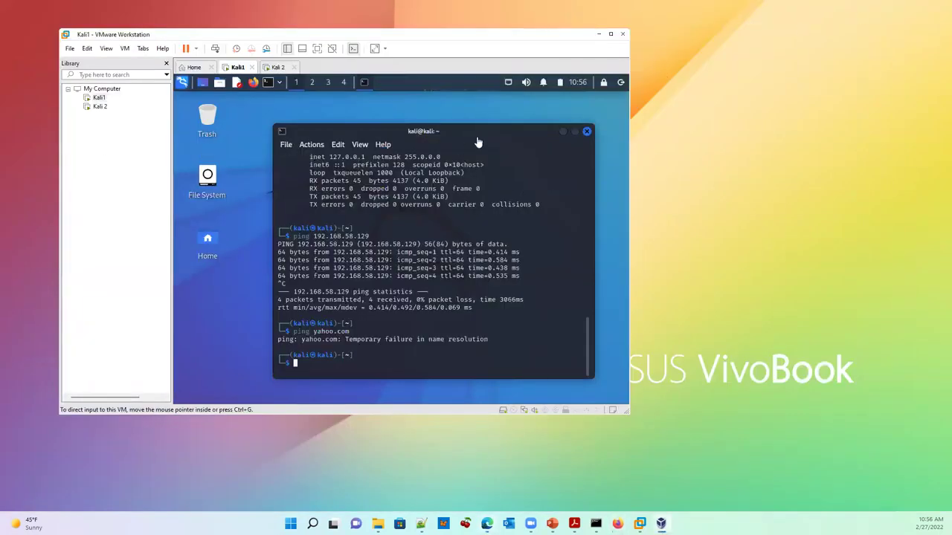
left_click(598, 34)
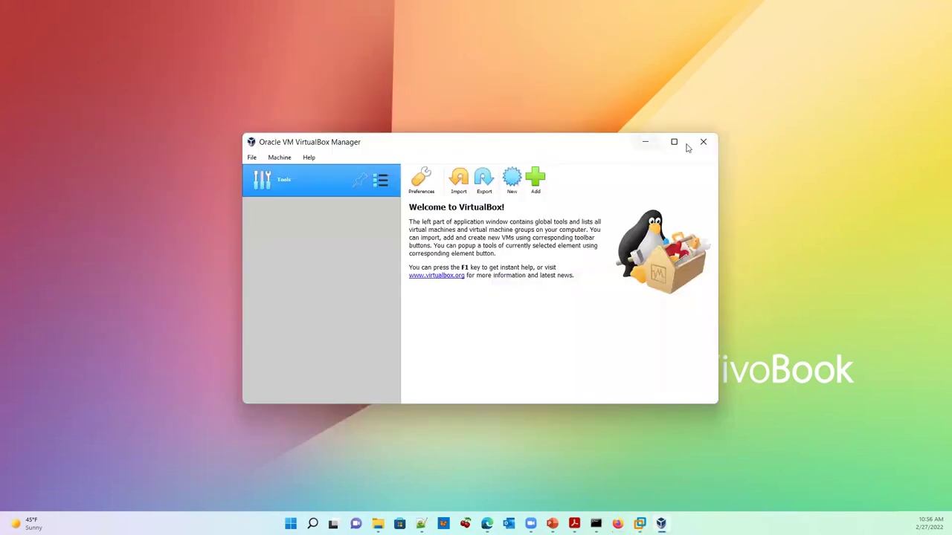
left_click(675, 143)
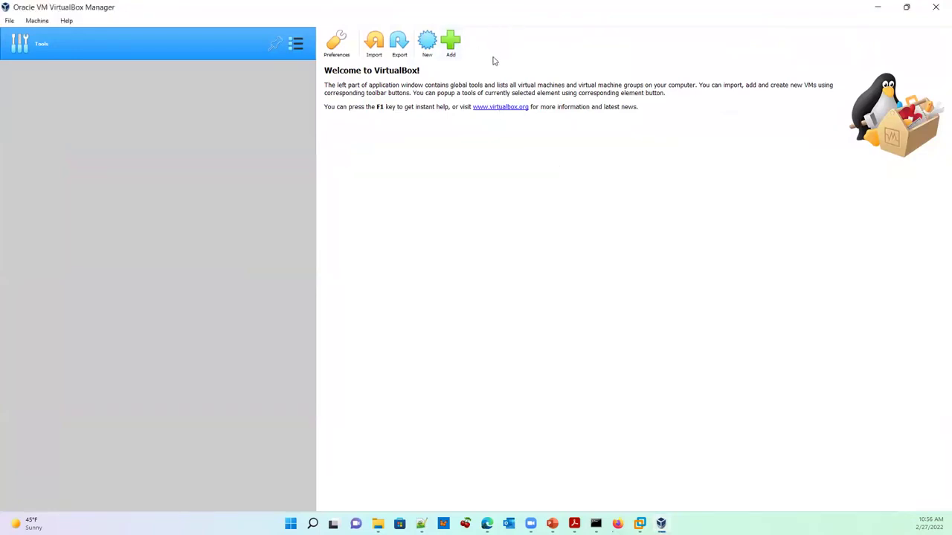
Start creating a new virtual machine and go to its name field.
left_click(11, 22)
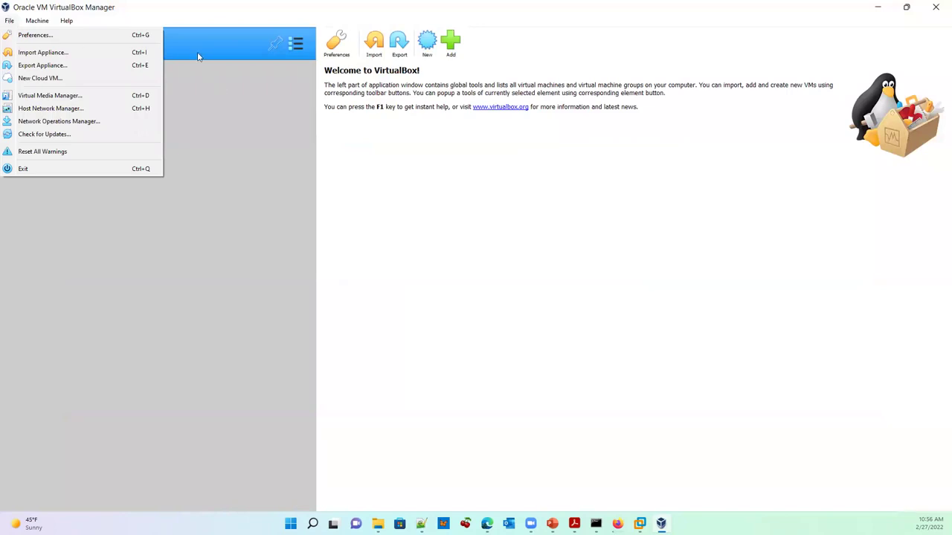
left_click(230, 57)
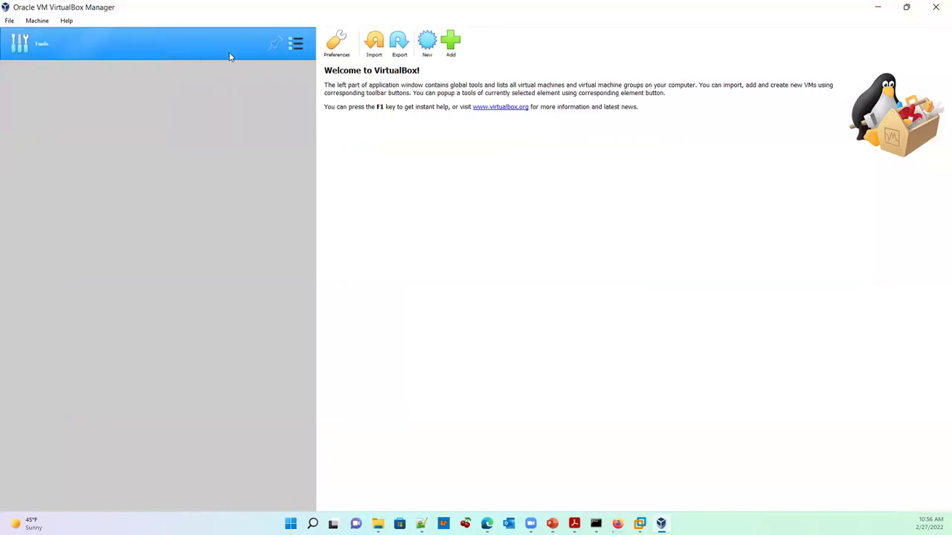
left_click(16, 23)
left_click(37, 35)
left_click(461, 261)
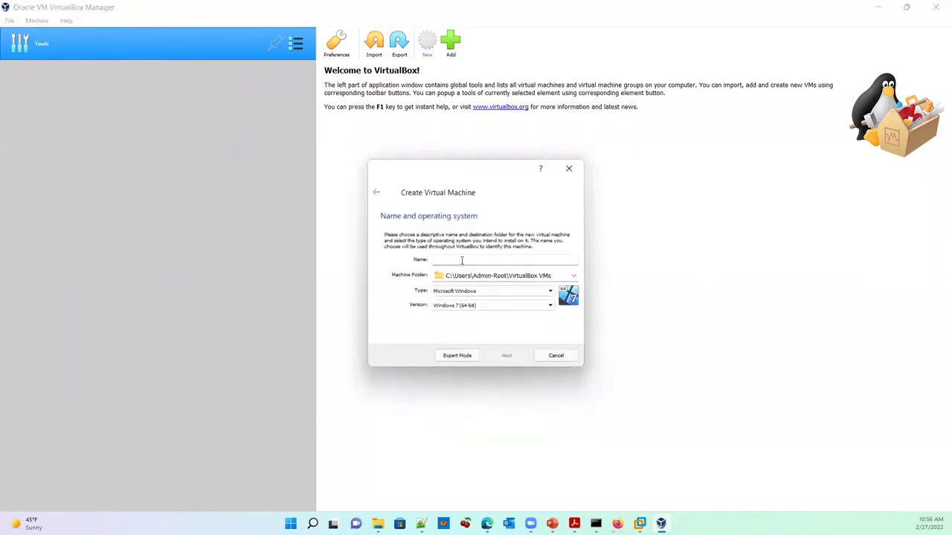
type("Ubeunt")
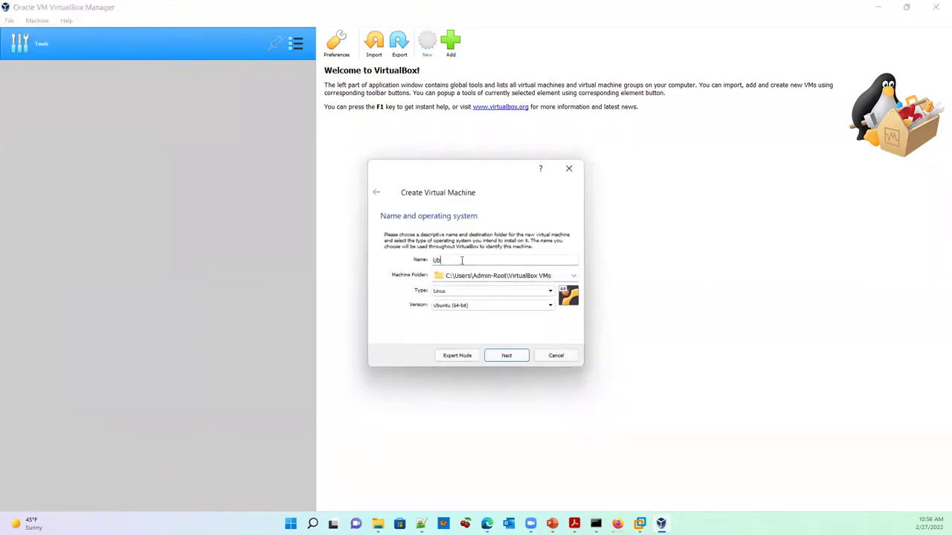
key("BackSpace")
key("BackSpace")
key("BackSpace")
key("BackSpace")
key("BackSpace")
key("BackSpace")
Name the virtual machine Windows1, keep the type as Windows 7 (64-bit), and accept 2048 MB of memory.
type("Wind")
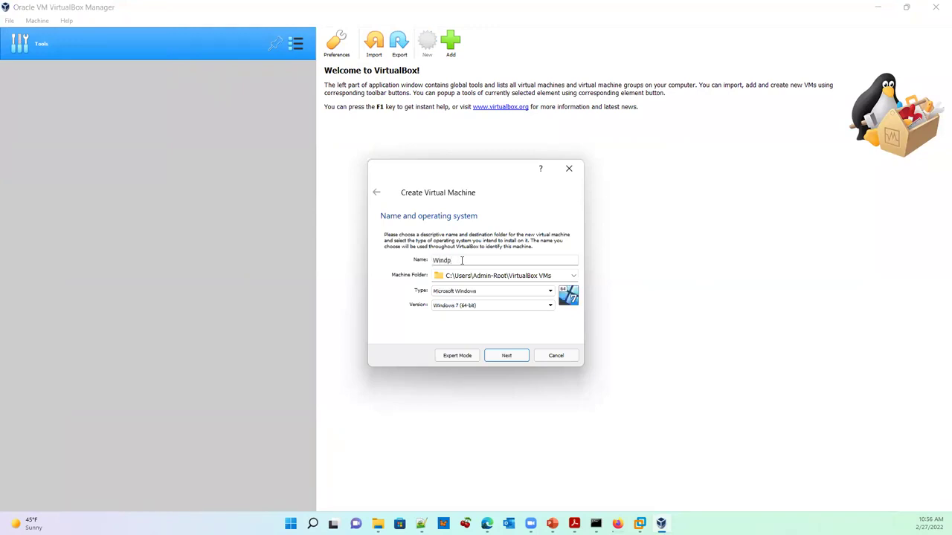
type("ows")
key("Return")
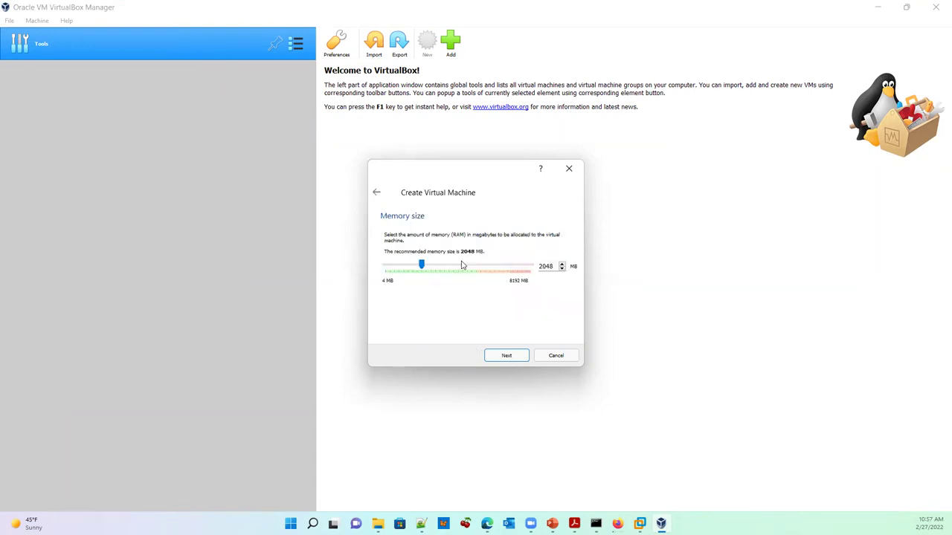
left_click(505, 357)
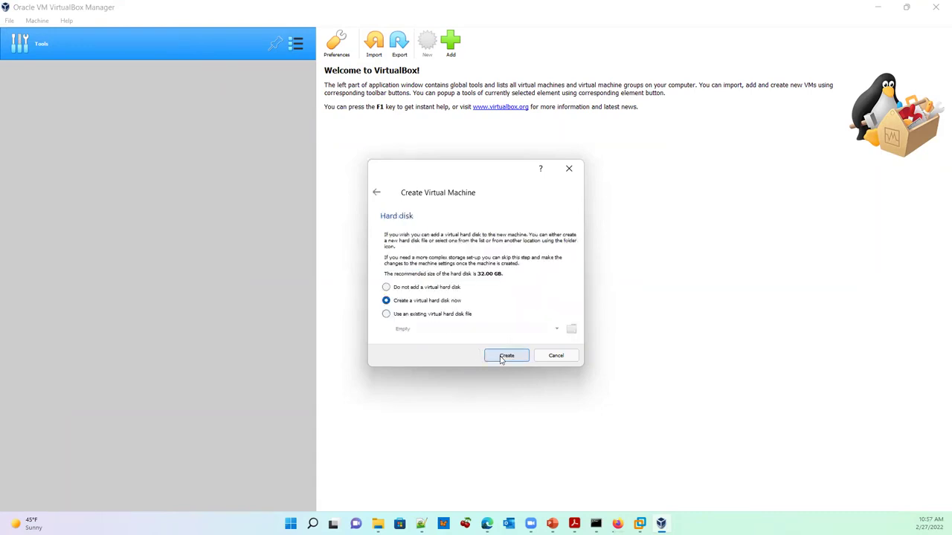
Create a new 32.00 GB VDI virtual hard disk for Windows1 and complete the virtual machine.
left_click(502, 358)
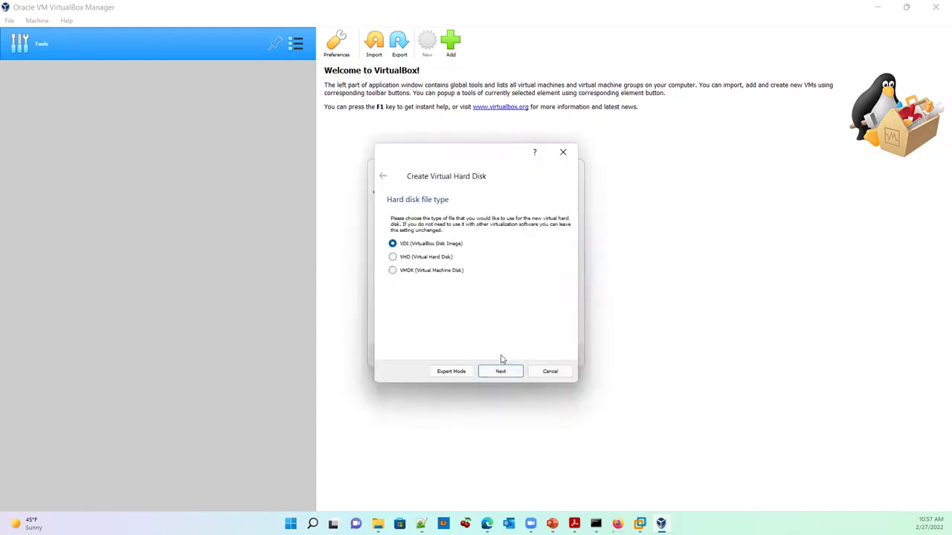
left_click(500, 371)
left_click(501, 371)
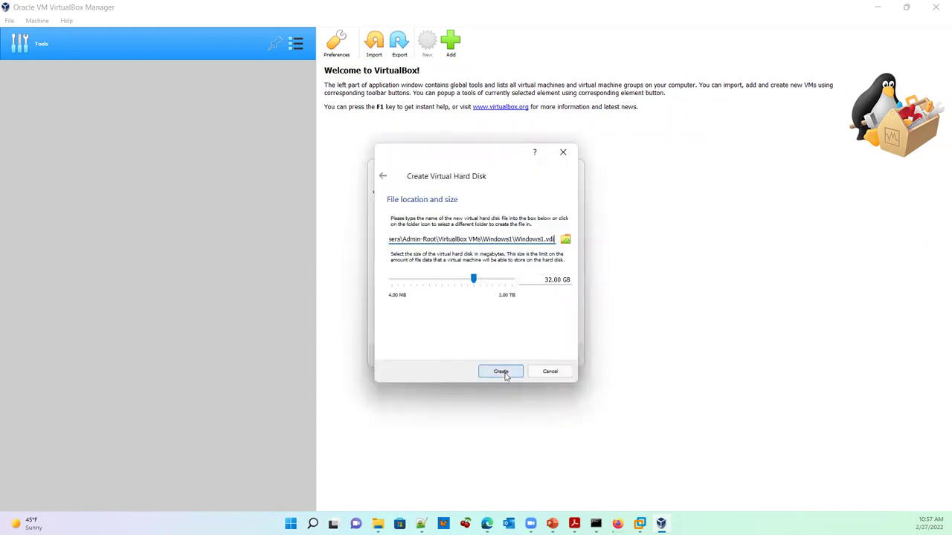
left_click(503, 373)
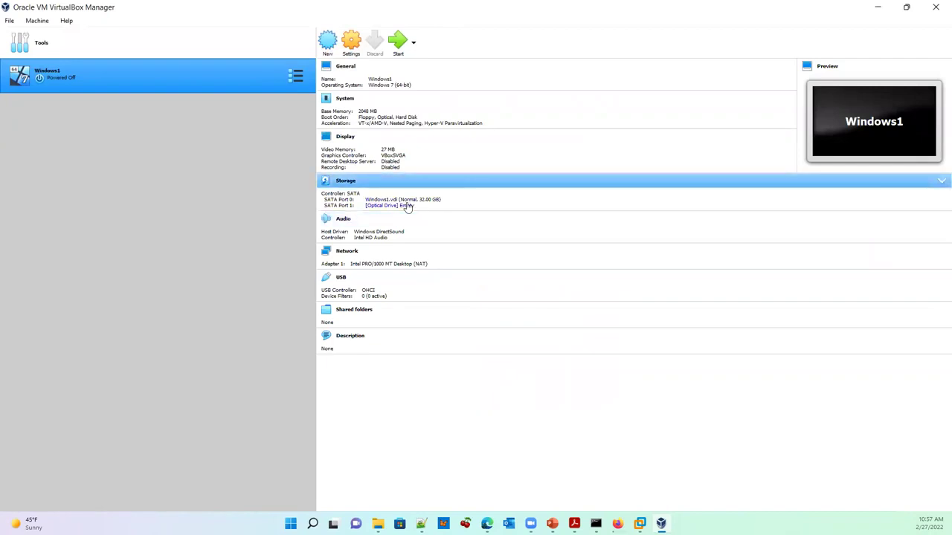
left_click(296, 80)
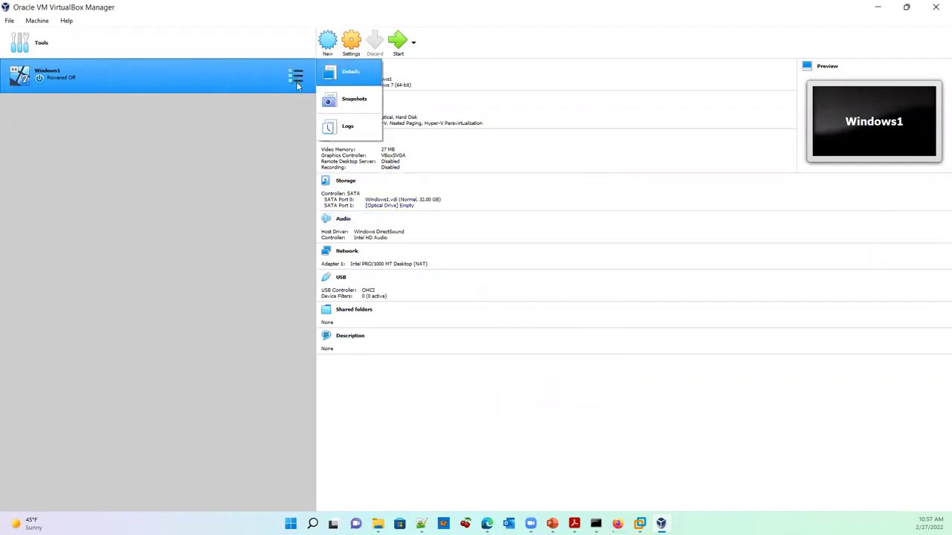
left_click(327, 42)
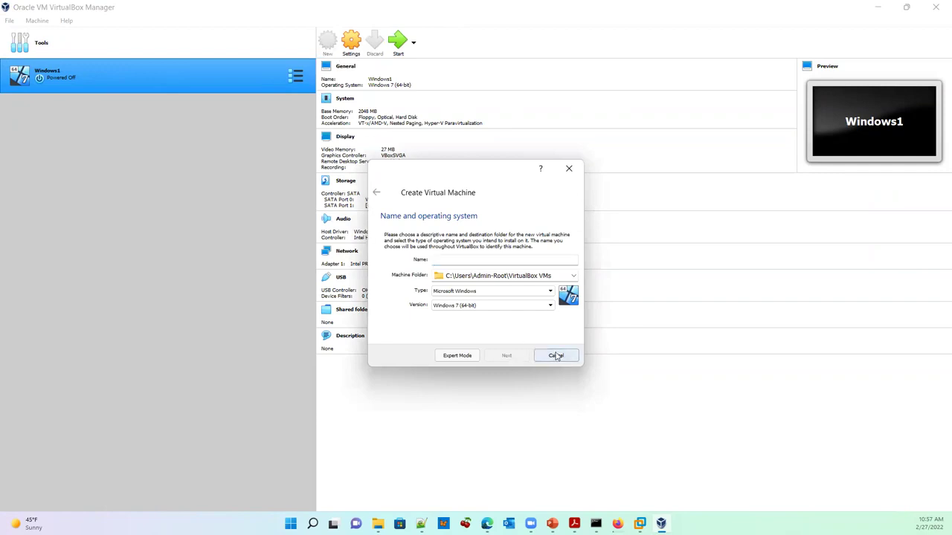
left_click(556, 356)
Open the Windows1 settings and examine the network attachment options available for Adapter 1.
right_click(116, 78)
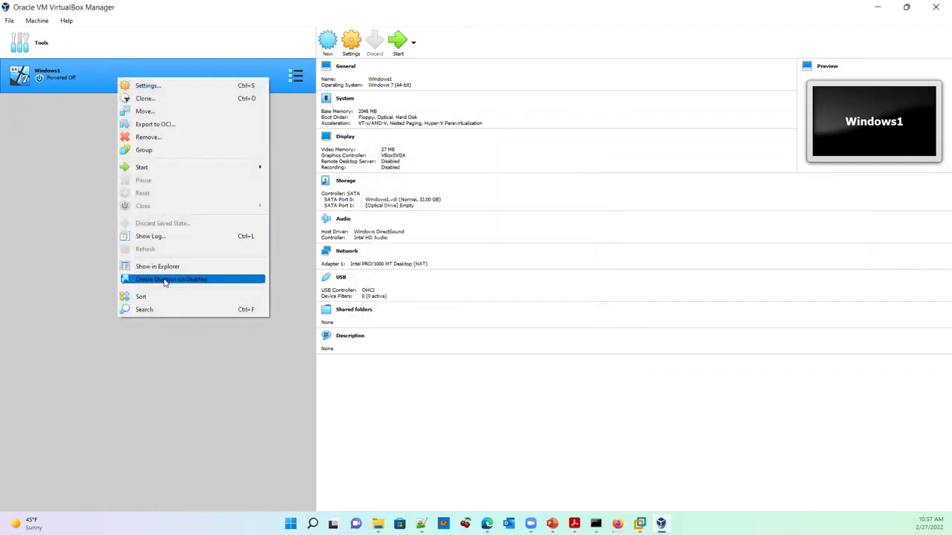
left_click(143, 86)
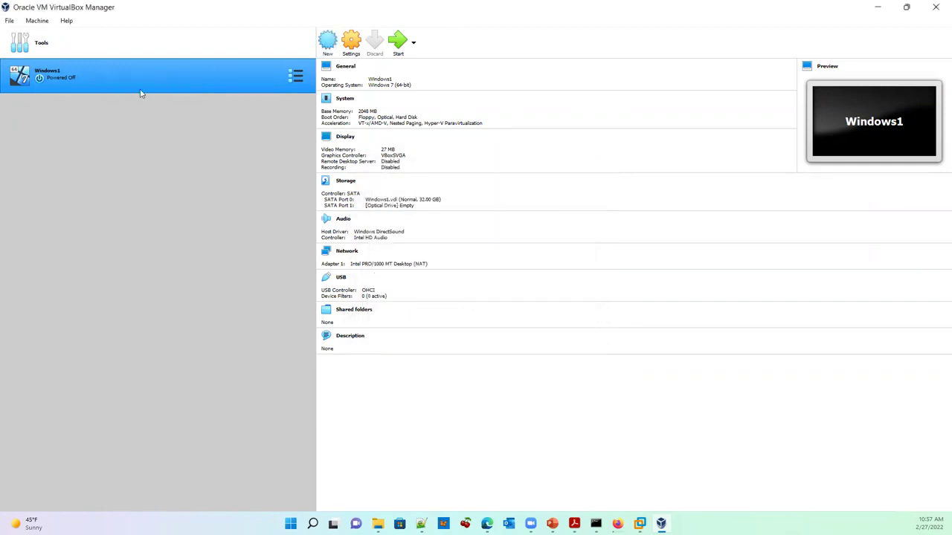
left_click(349, 50)
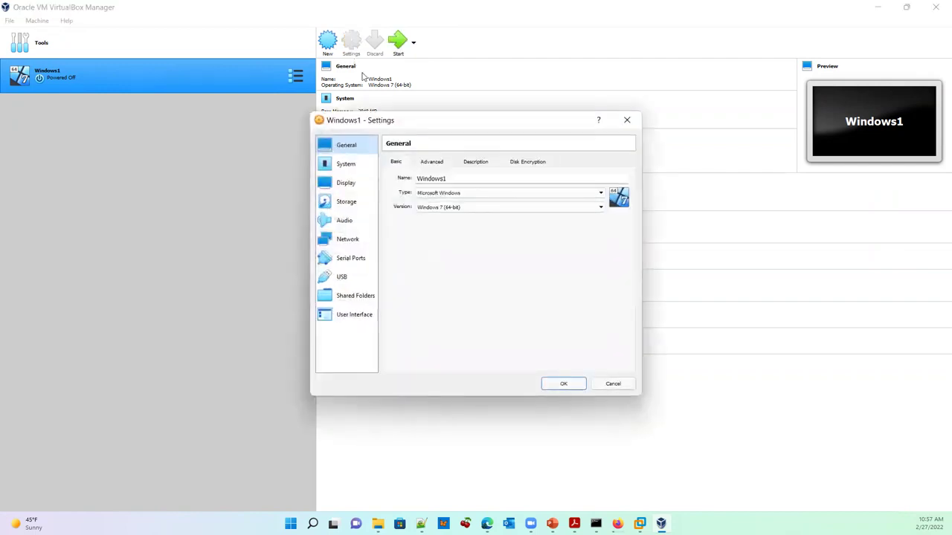
left_click(349, 241)
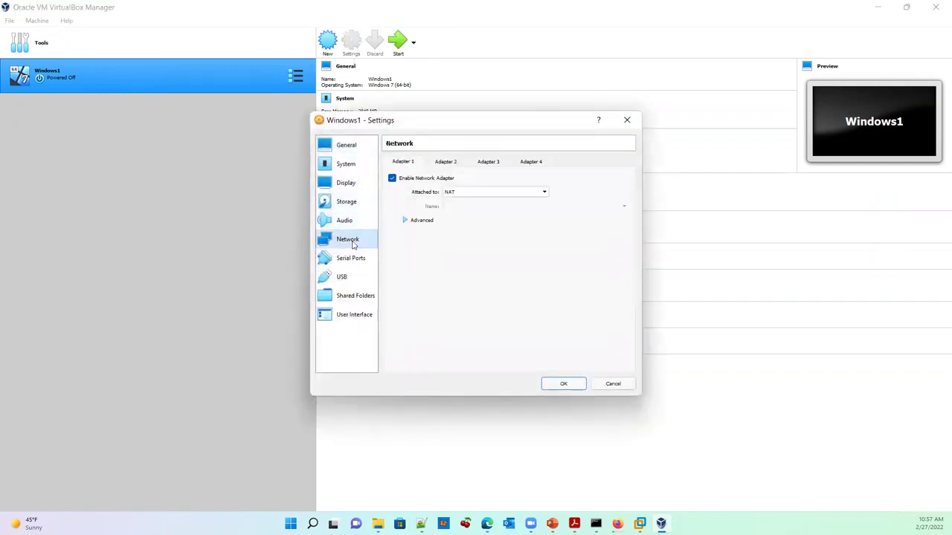
left_click(493, 192)
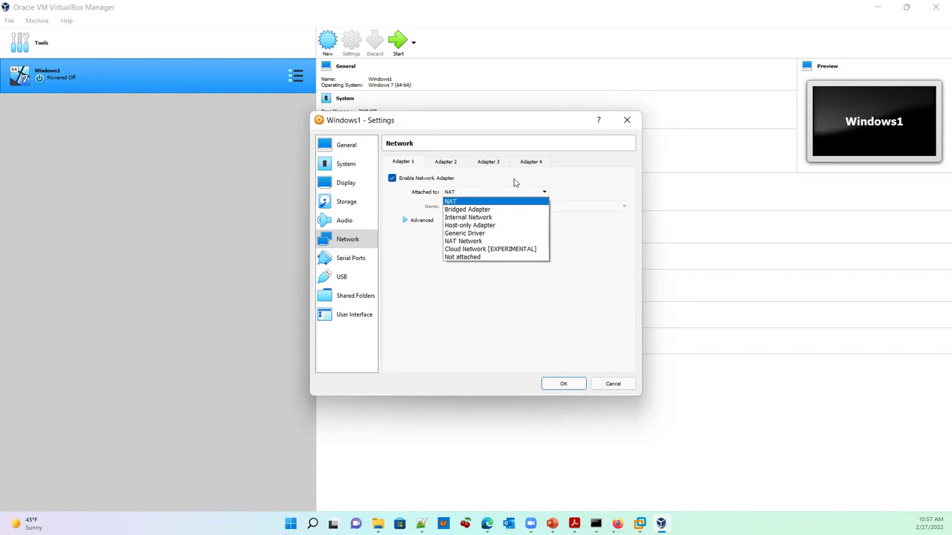
left_click(527, 183)
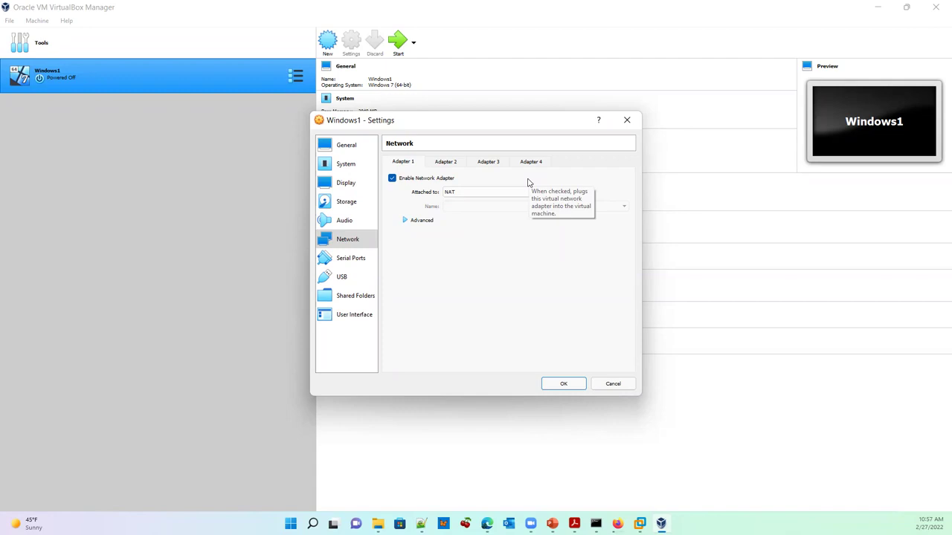
Close the Windows1 settings without saving and reopen them at the network settings.
left_click(613, 384)
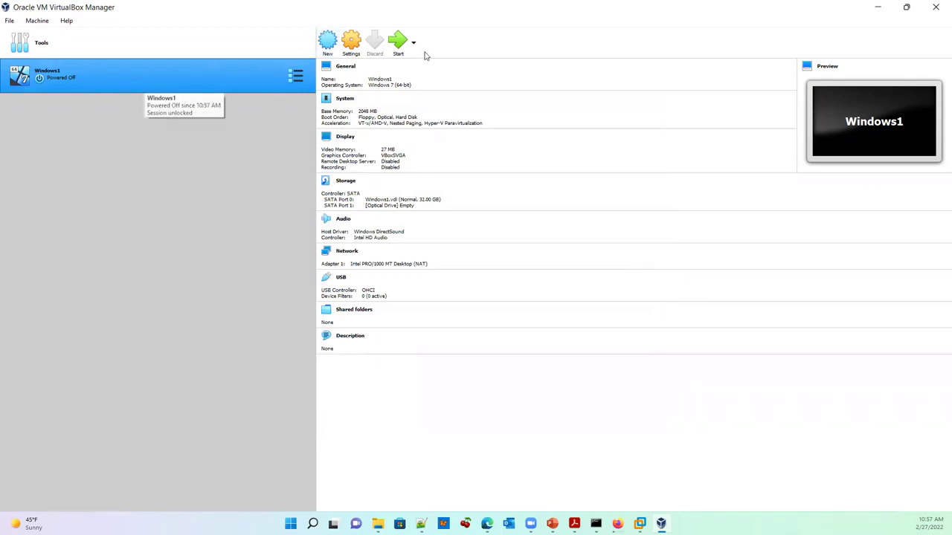
left_click(352, 42)
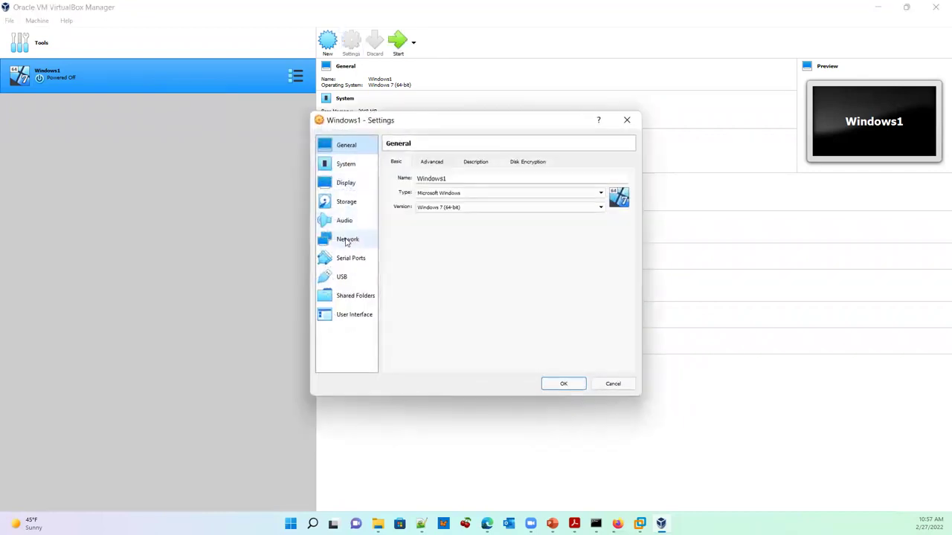
left_click(346, 242)
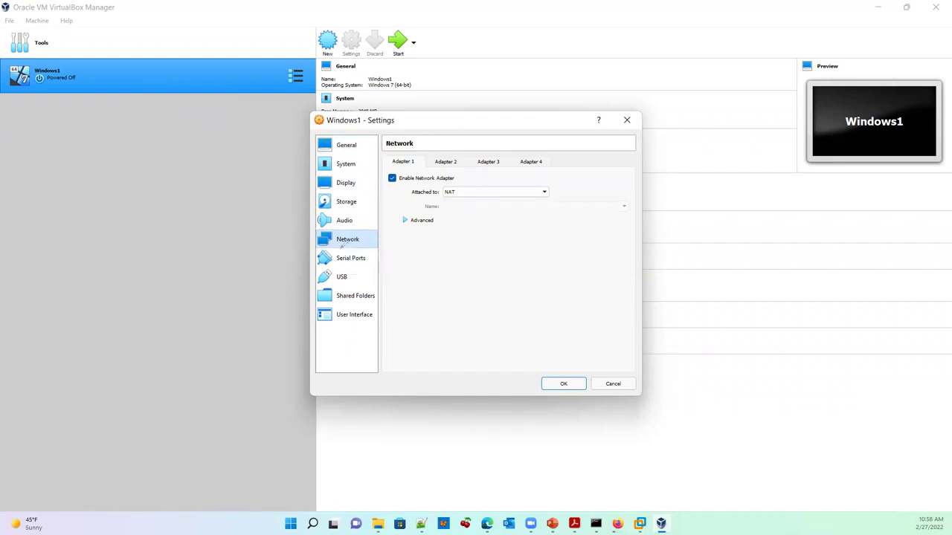
left_click_drag(376, 249, 369, 237)
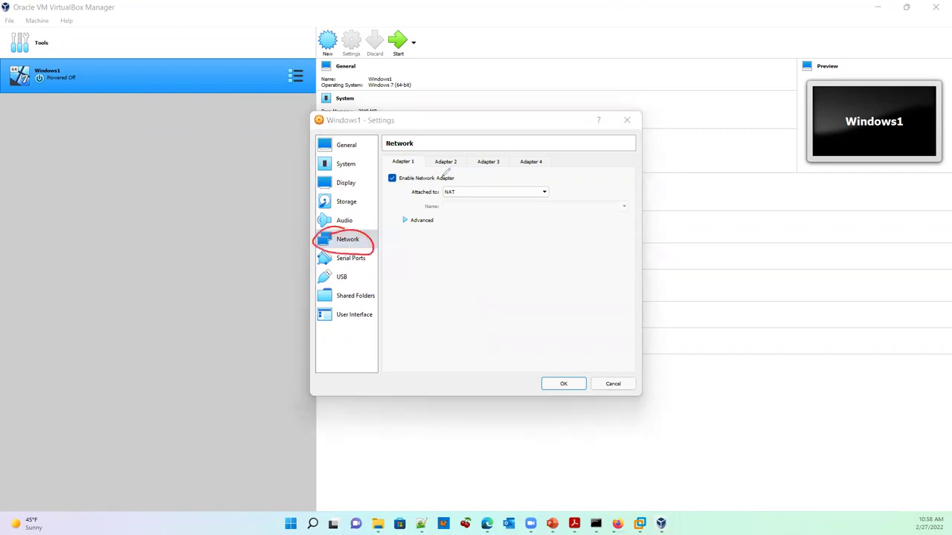
mouse_move(398, 171)
left_mouse_down()
mouse_move(386, 187)
mouse_move(398, 172)
mouse_move(407, 187)
left_mouse_up()
mouse_move(449, 148)
left_mouse_down()
mouse_move(430, 165)
mouse_move(444, 143)
mouse_move(485, 171)
mouse_move(494, 150)
mouse_move(530, 171)
mouse_move(538, 154)
left_mouse_up()
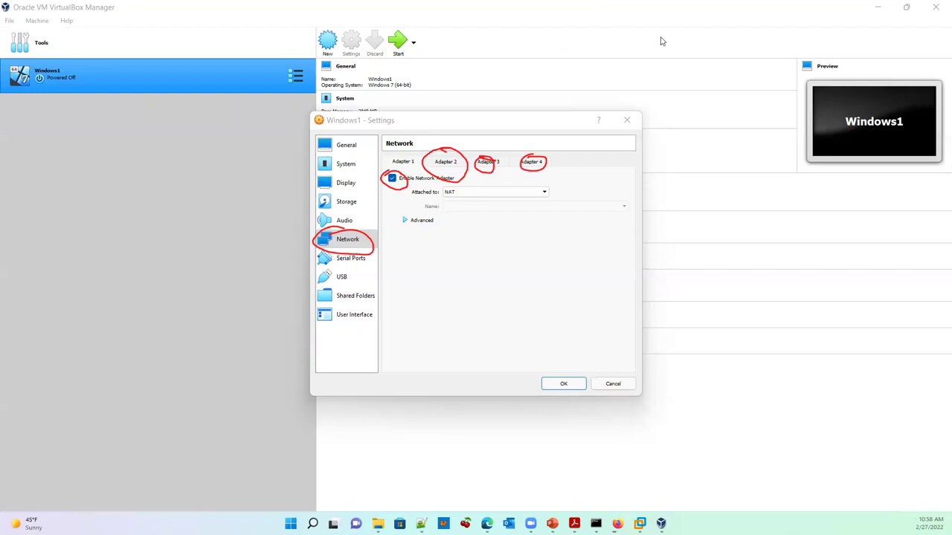
key("e")
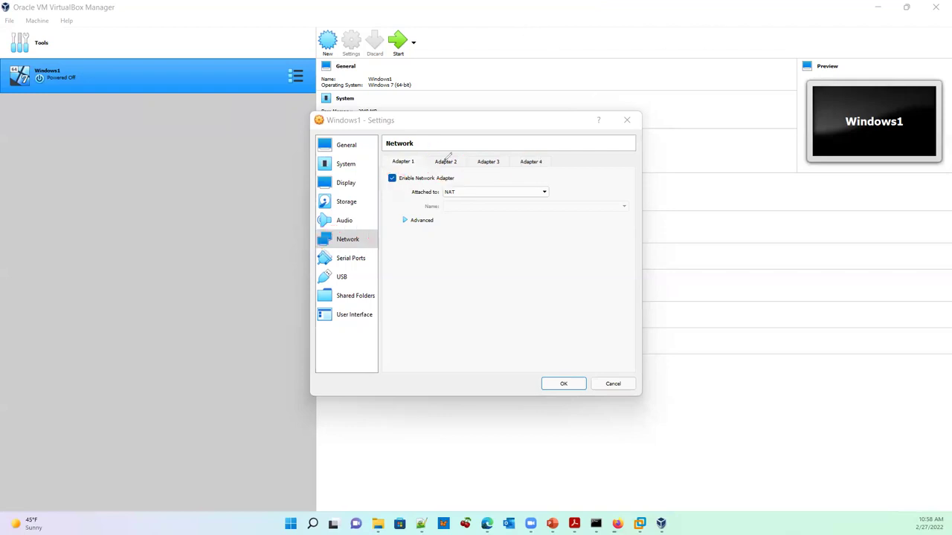
Look through the settings of Adapter 2, Adapter 3 and Adapter 4, and return to Adapter 1.
left_click(448, 163)
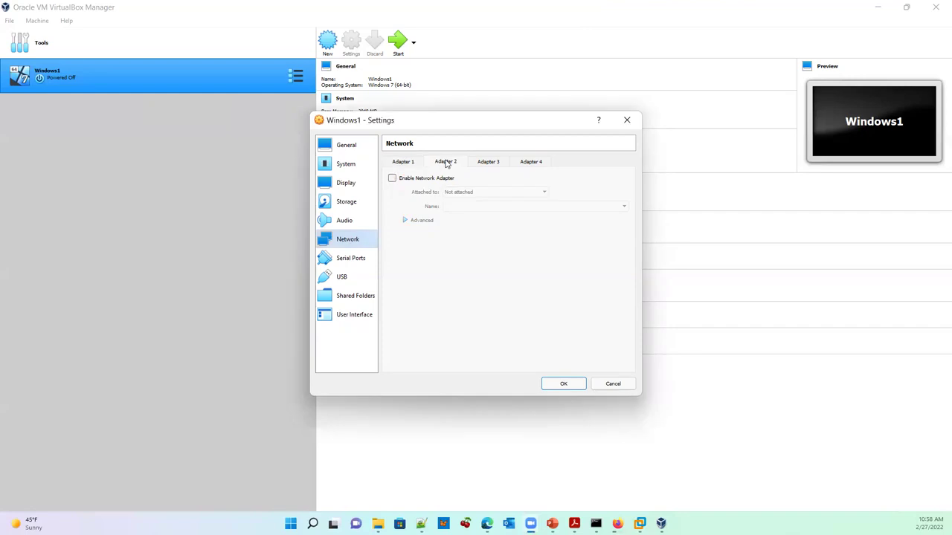
left_click(482, 162)
left_click(540, 163)
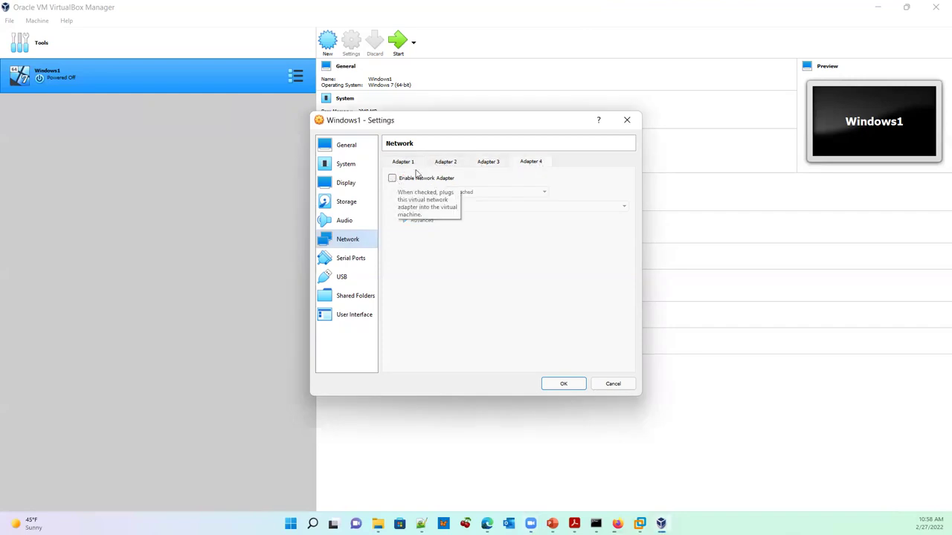
left_click(412, 164)
Examine Adapter 1's advanced options and the available adapter types, and collapse the advanced options again.
left_click(413, 221)
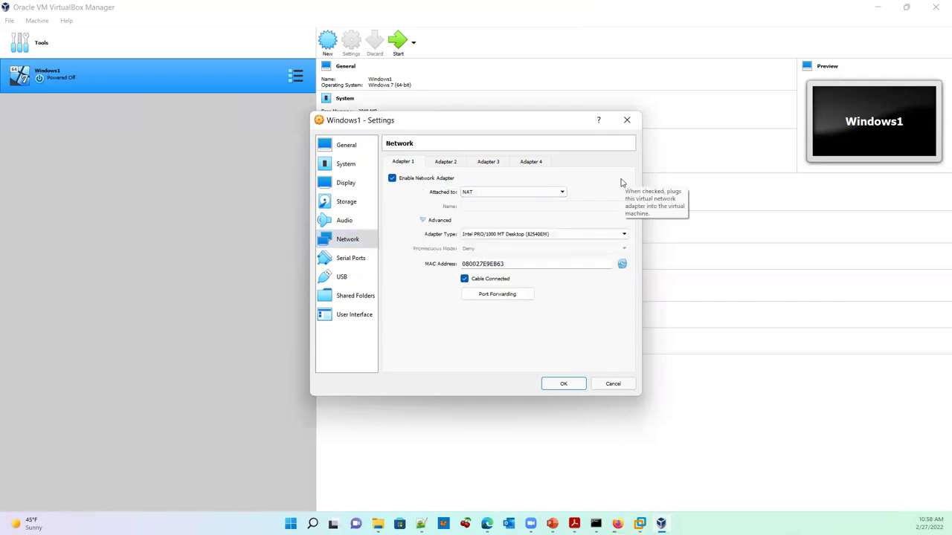
left_click(546, 235)
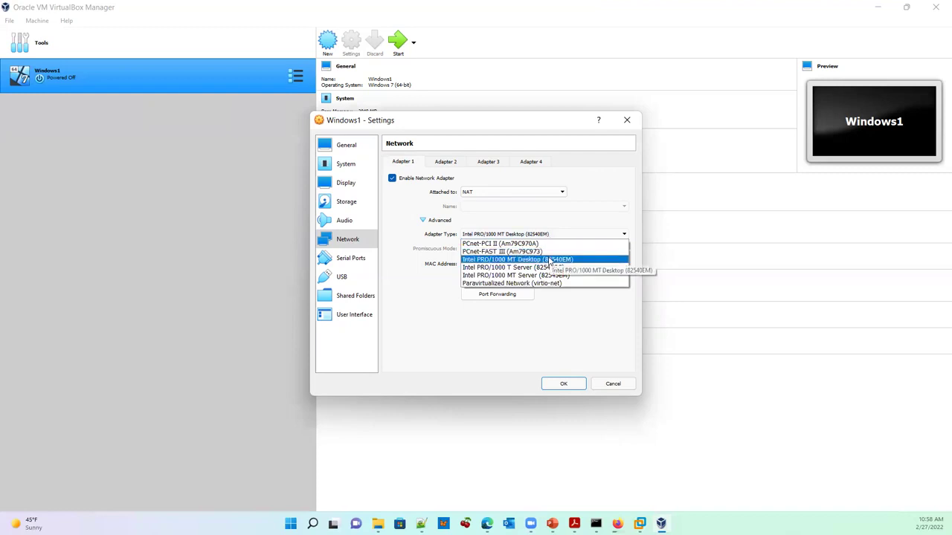
left_click(602, 222)
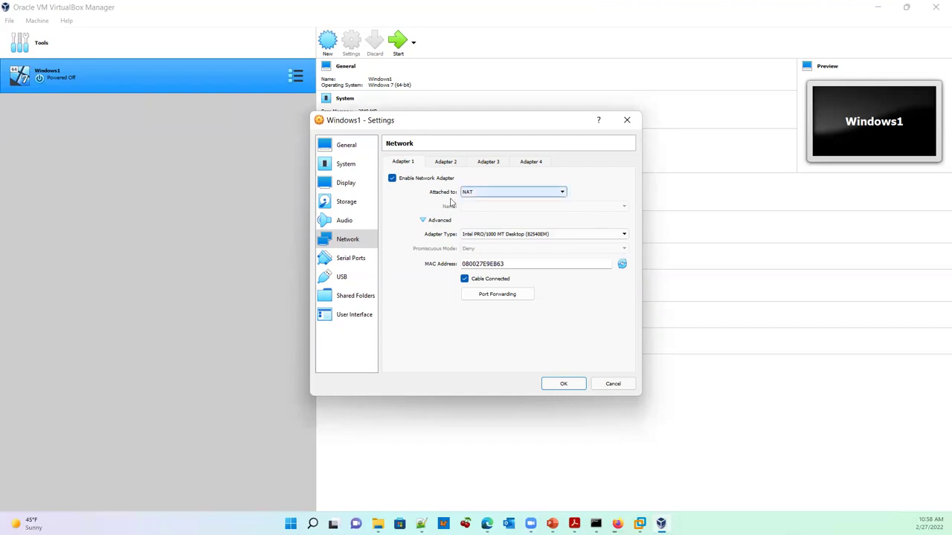
left_click(424, 221)
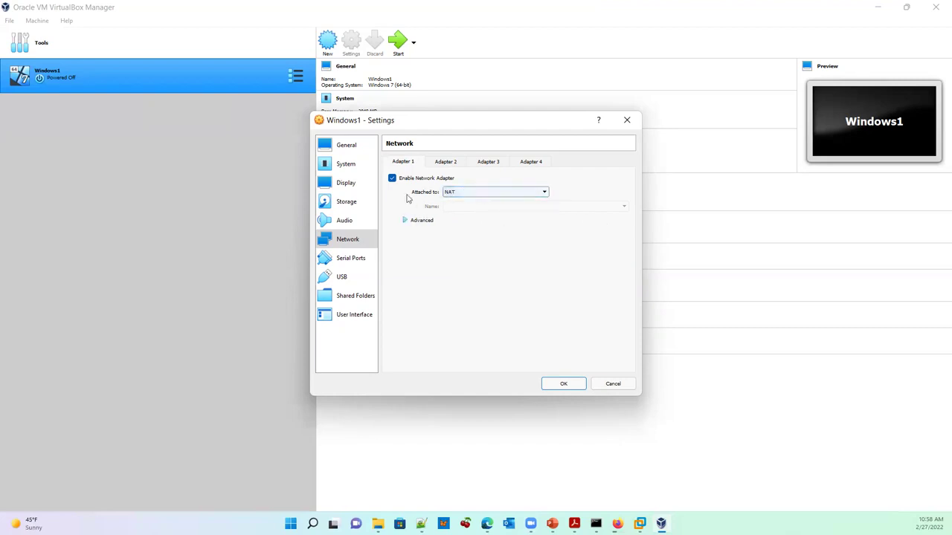
Attach Adapter 1 to Bridged Adapter and choose the Realtek USB GbE Family Controller as its host interface.
left_click(474, 195)
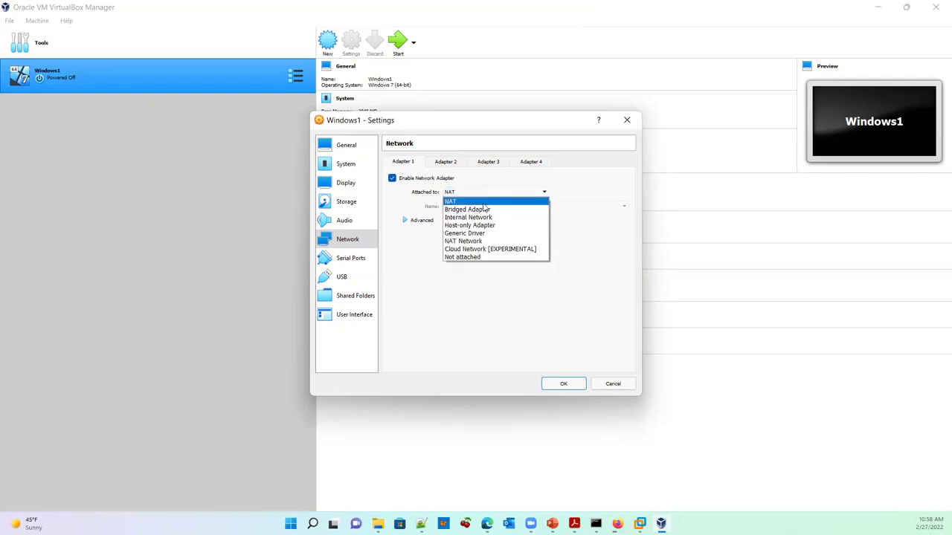
left_click(481, 210)
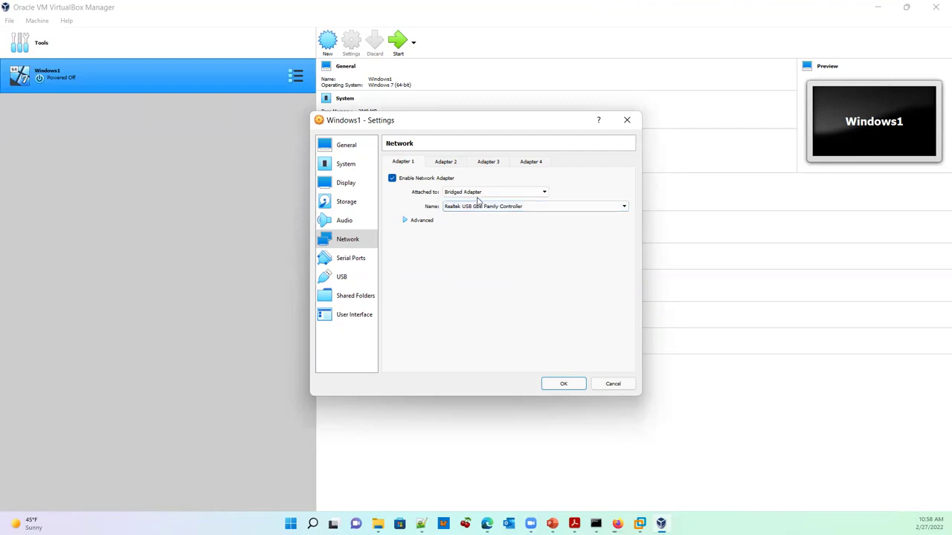
left_click(469, 209)
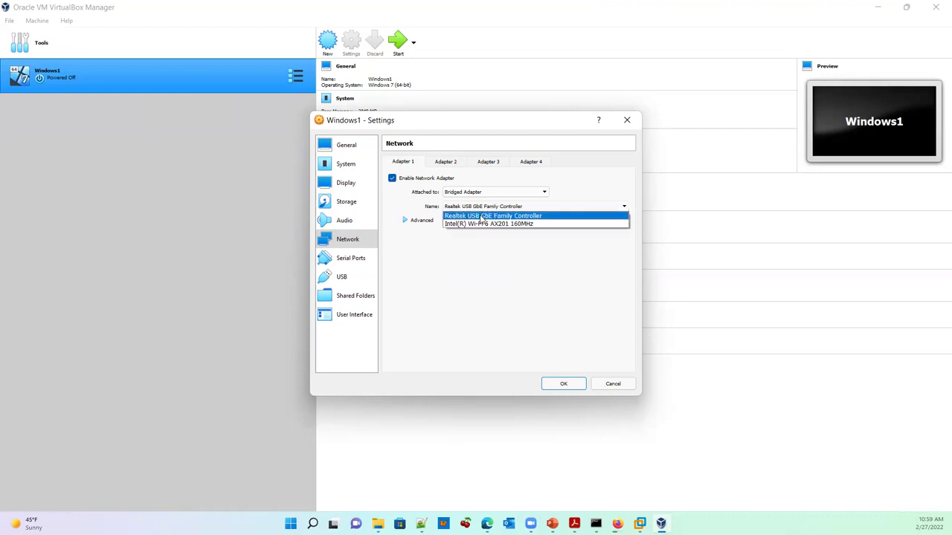
left_click(484, 217)
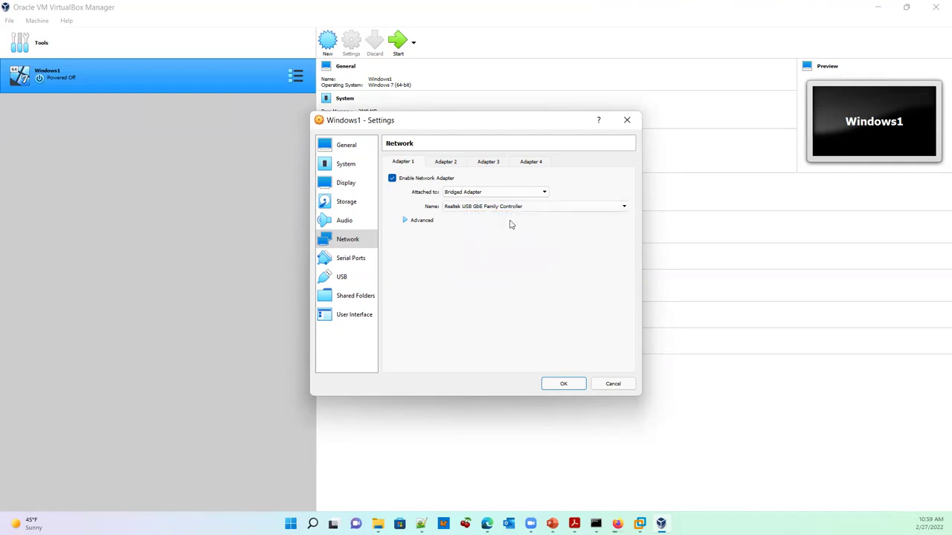
left_click(473, 207)
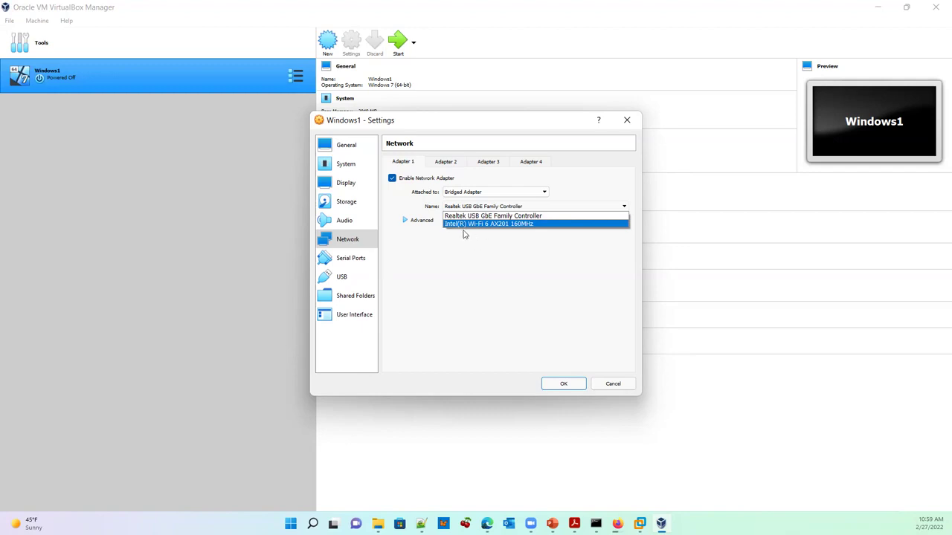
left_click(495, 215)
left_click(490, 208)
left_click(486, 215)
Attach Adapter 1 to NAT Network and check which network names can be selected.
left_click(488, 192)
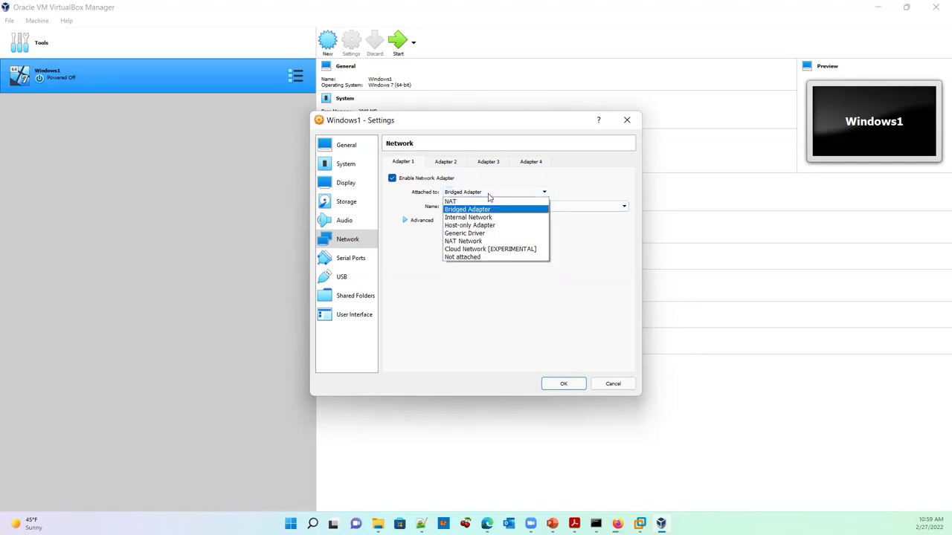
left_click(475, 241)
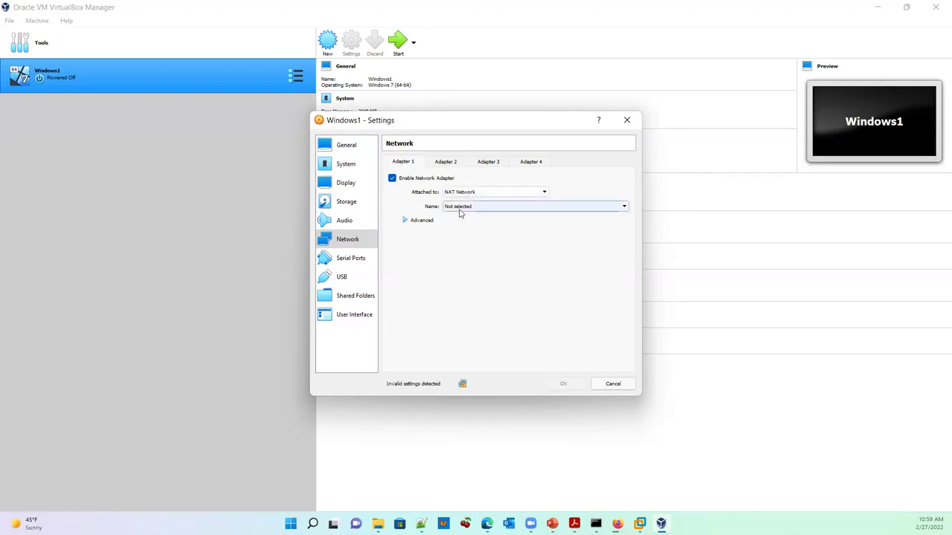
left_click(462, 212)
left_click(467, 215)
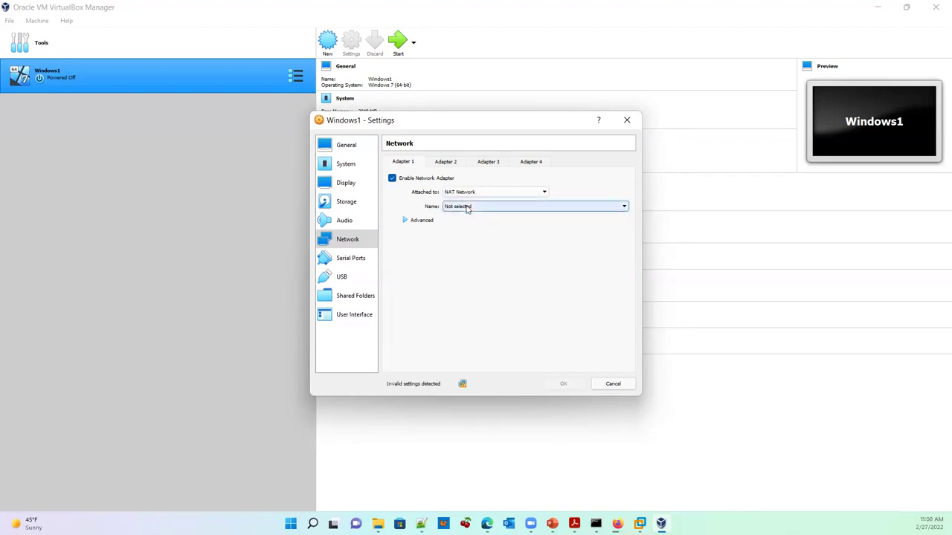
Attach Adapter 1 to Host-only Adapter and check the names offered for it.
left_click(447, 193)
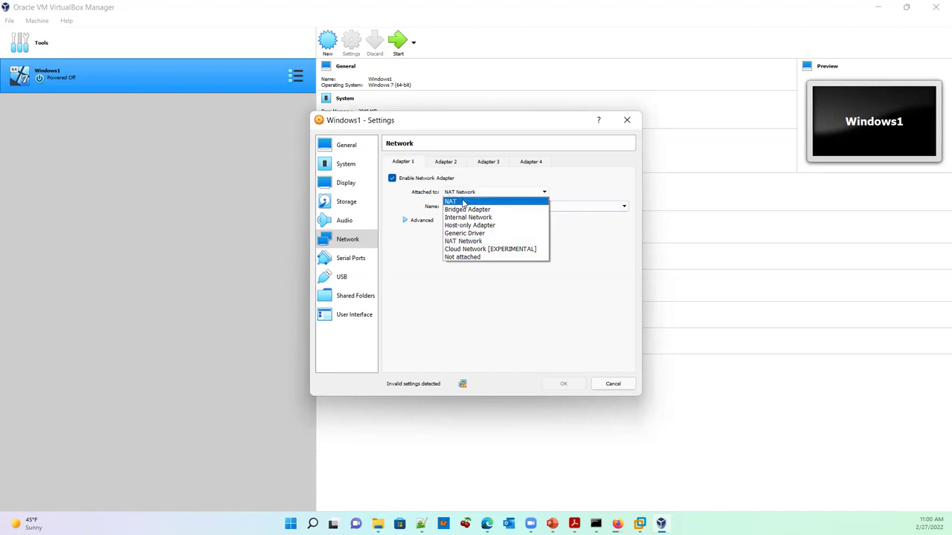
left_click(477, 226)
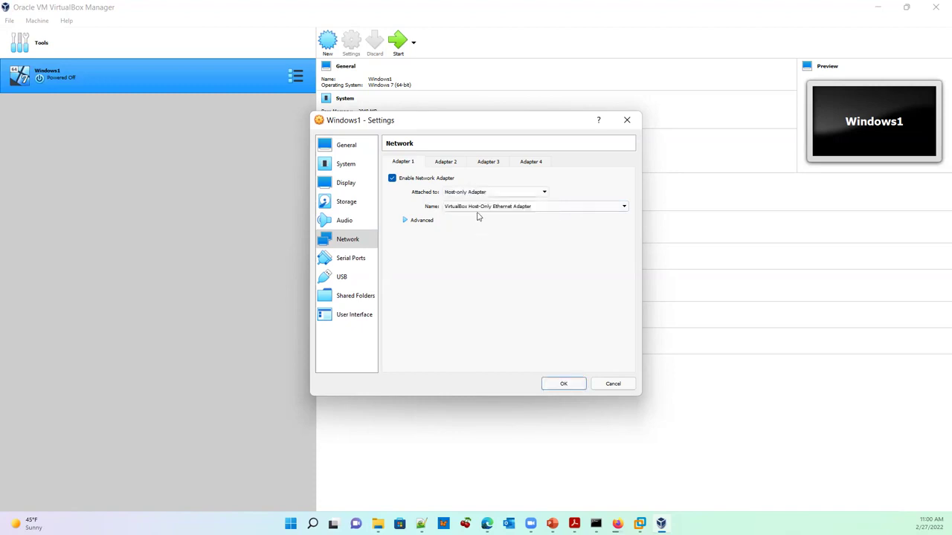
left_click(479, 210)
left_click(478, 211)
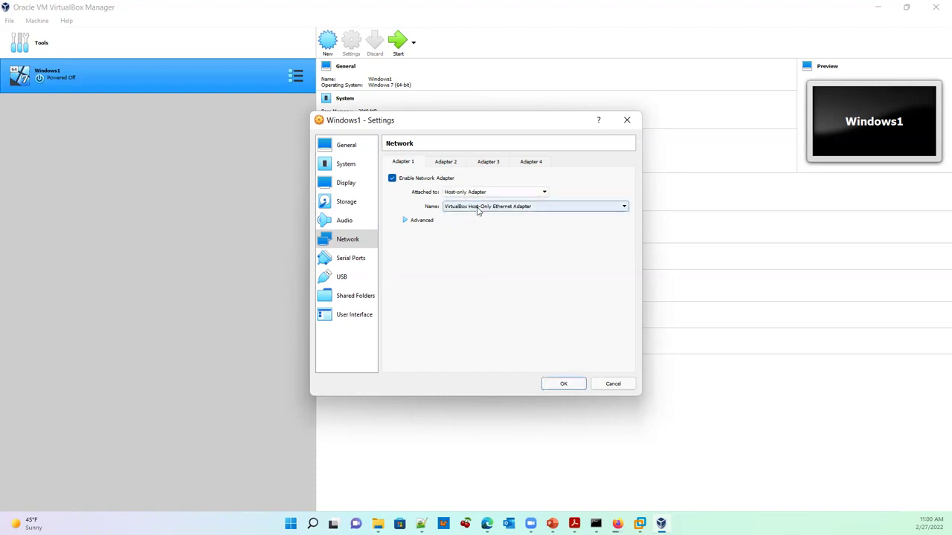
Try Internal Network and Bridged Adapter as Adapter 1's attachment, and discard all changes to the Windows1 settings.
left_click(477, 196)
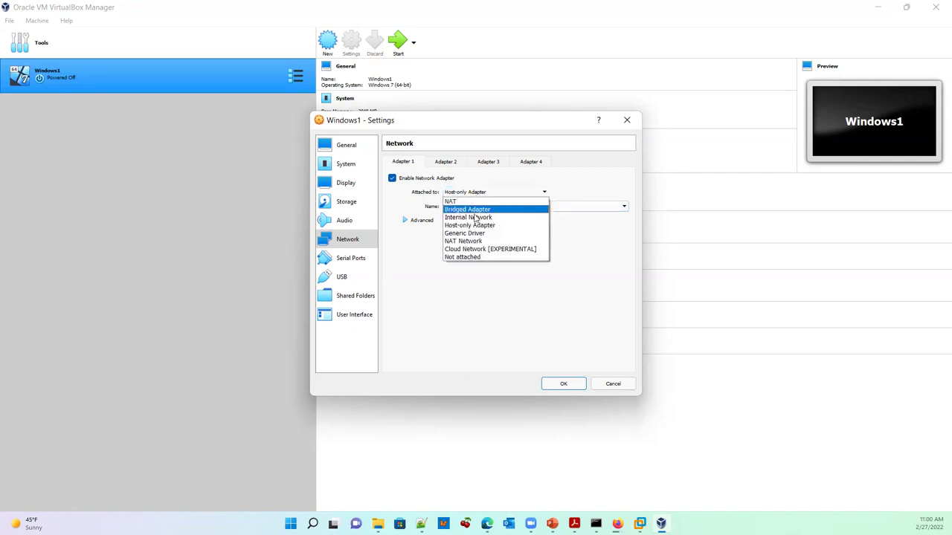
left_click(476, 216)
left_click(480, 193)
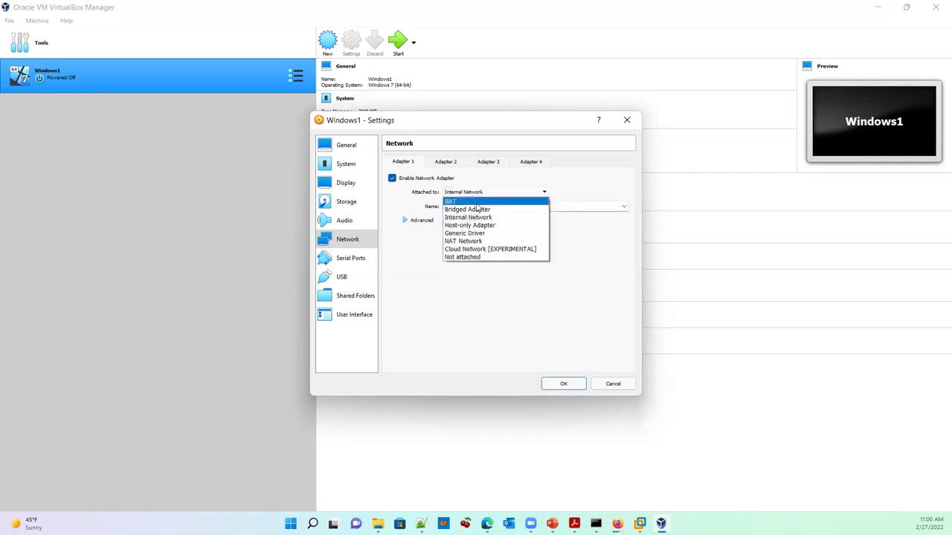
left_click(478, 209)
left_click(479, 210)
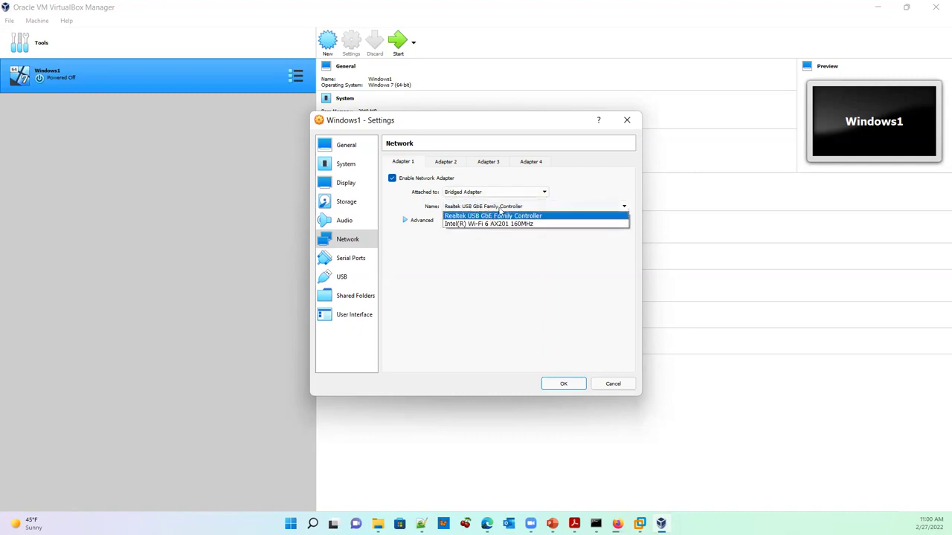
left_click(584, 197)
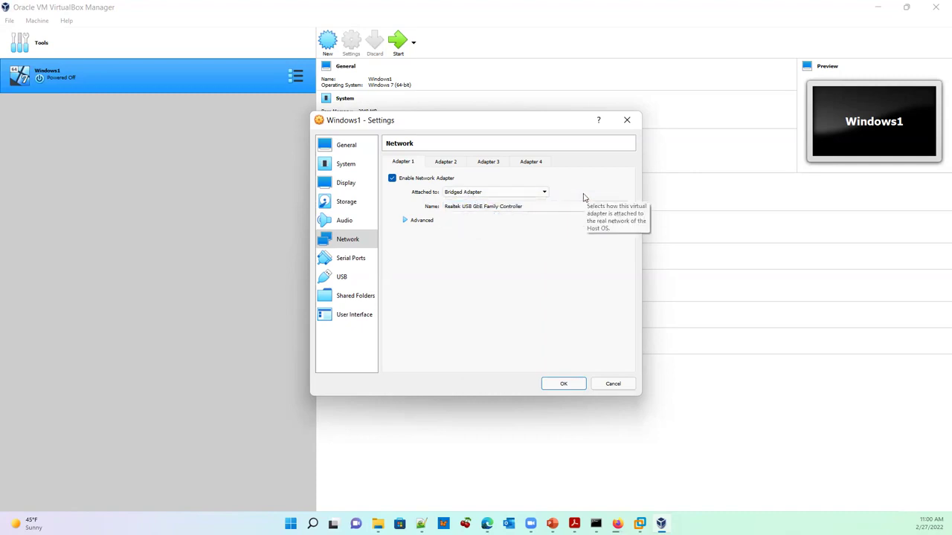
left_click(613, 385)
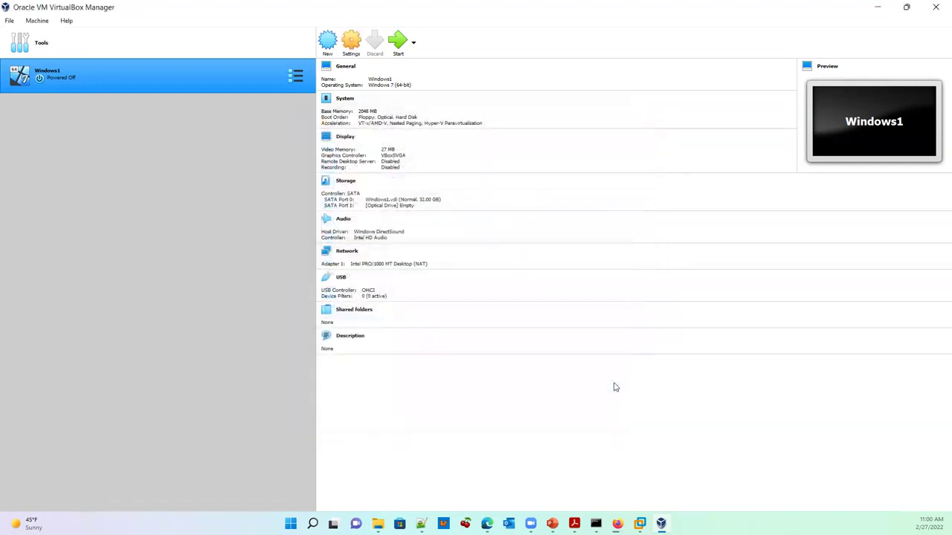